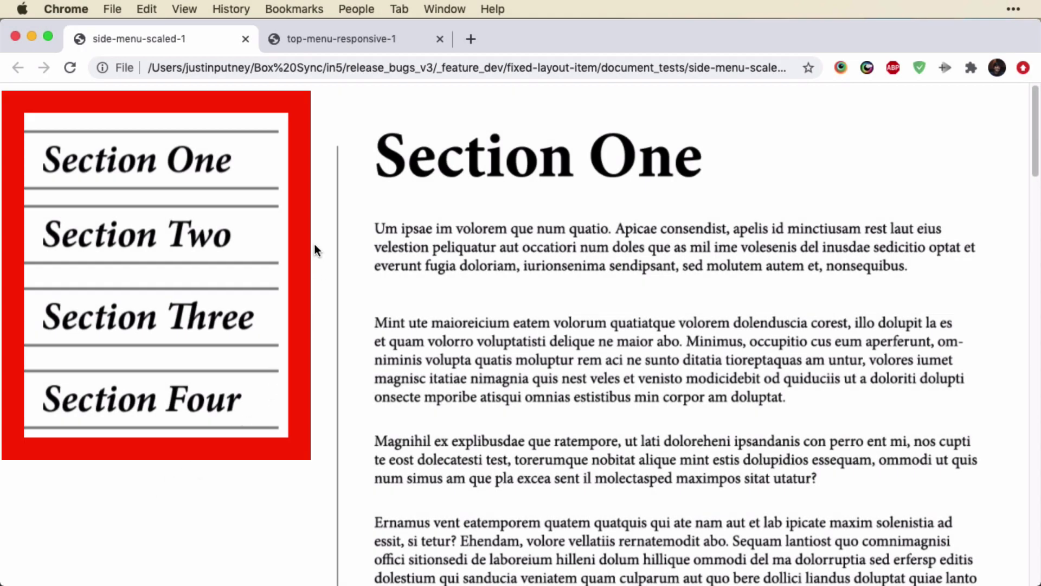
Scroll the side-menu-scaled-1 page with the menu pinned, use the pink arrow to return to Section One, then scroll past Section Two
scroll(315, 247, "down", 3)
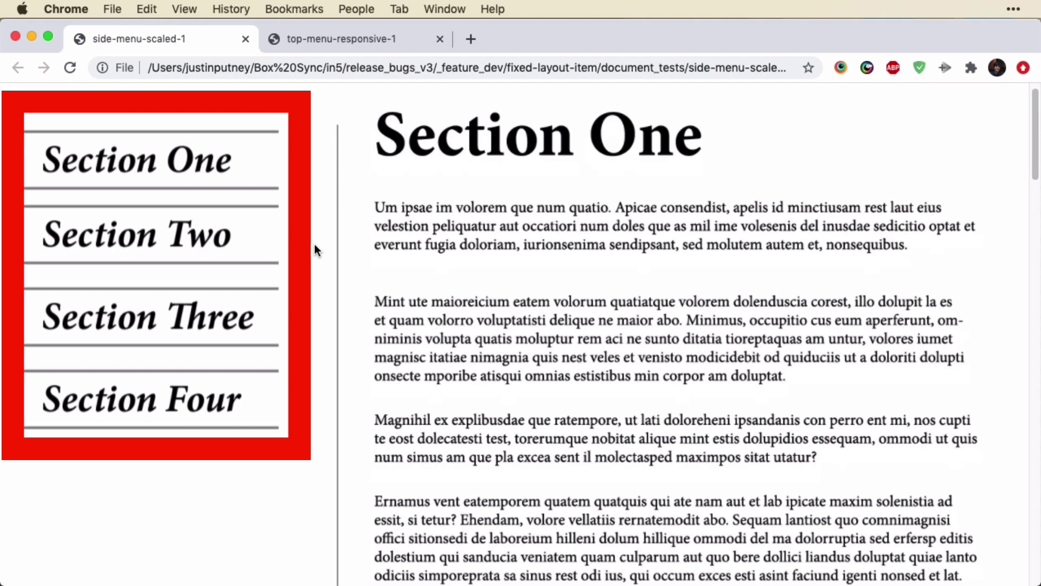
scroll(316, 244, "down", 5)
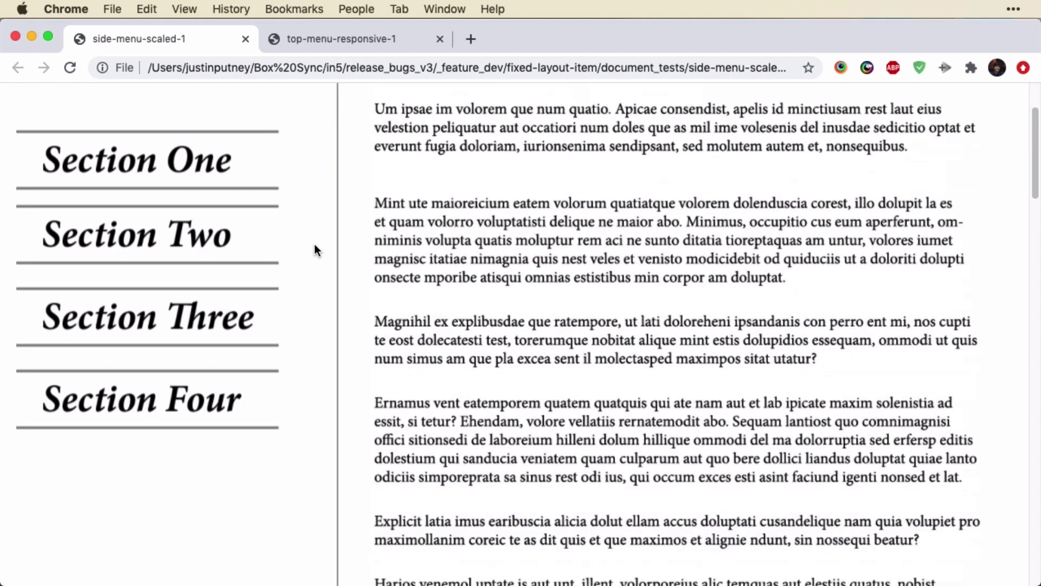
scroll(314, 245, "down", 5)
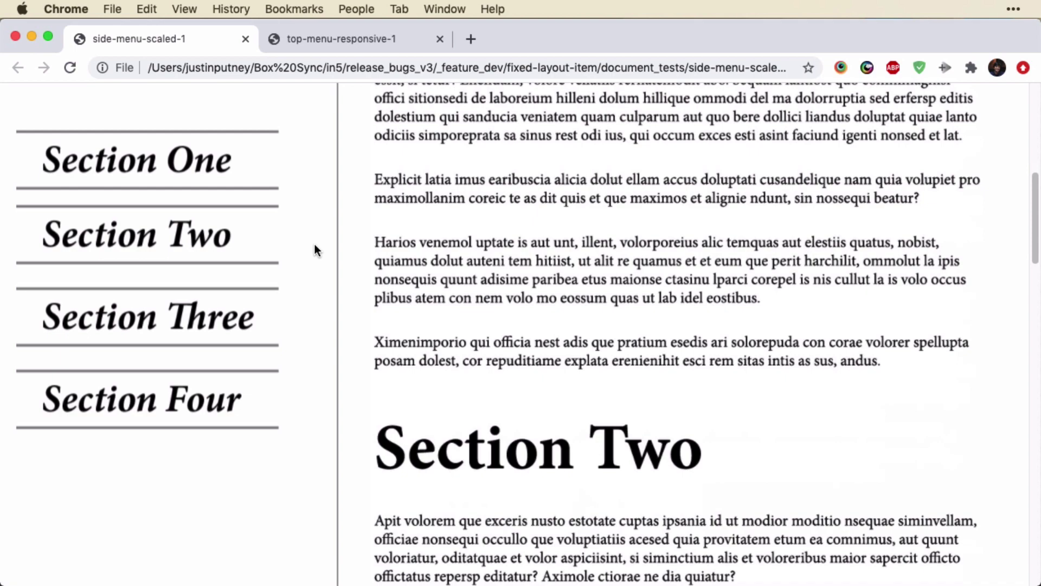
scroll(315, 245, "down", 1)
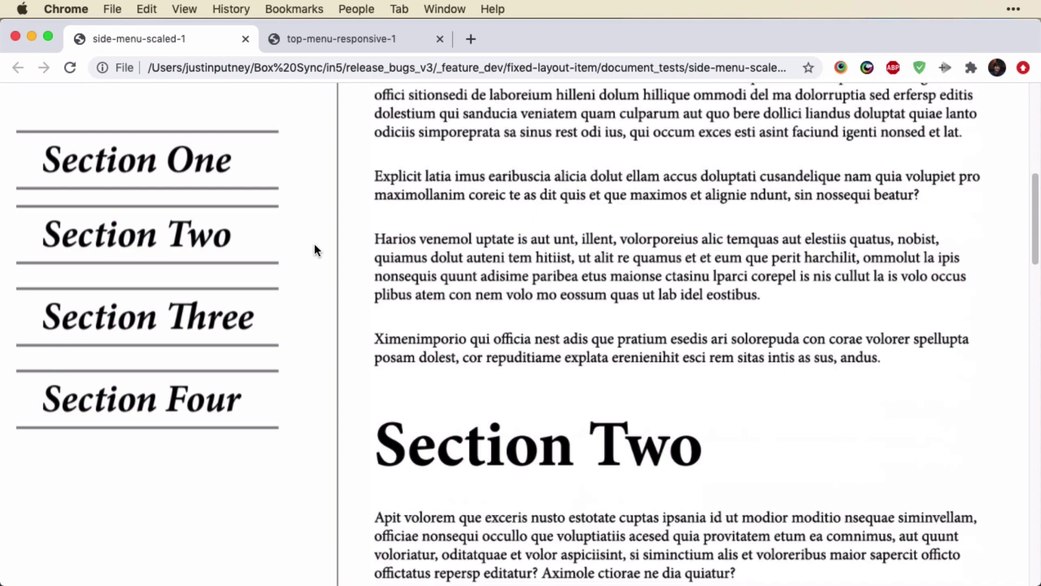
scroll(315, 245, "down", 7)
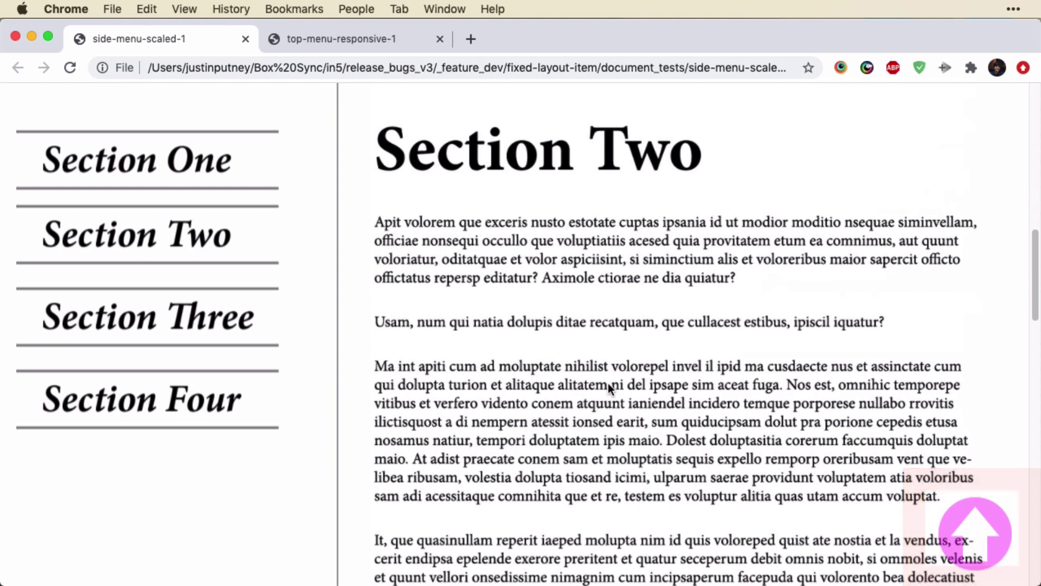
left_click(951, 520)
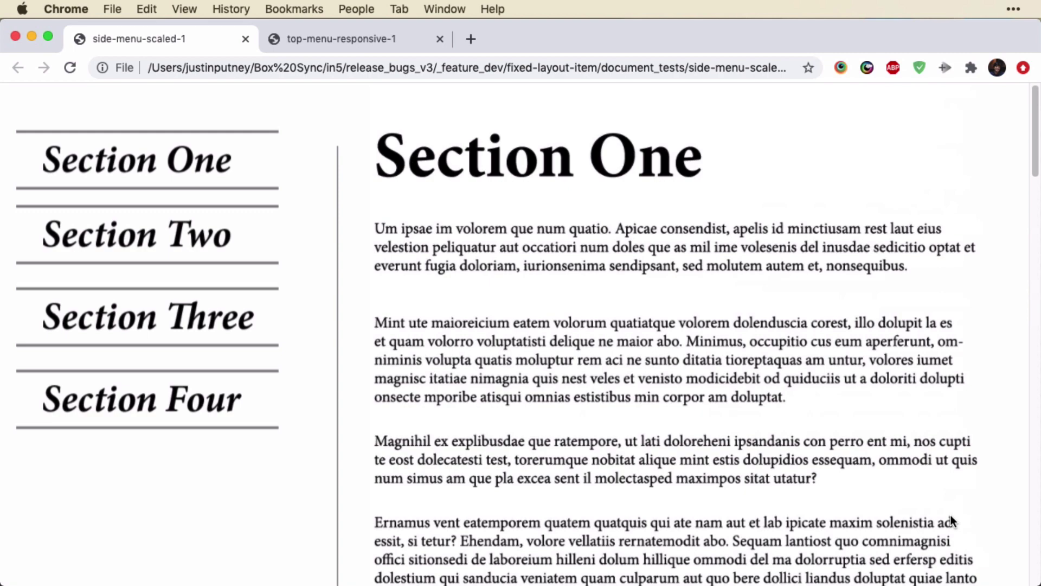
scroll(783, 432, "down", 9)
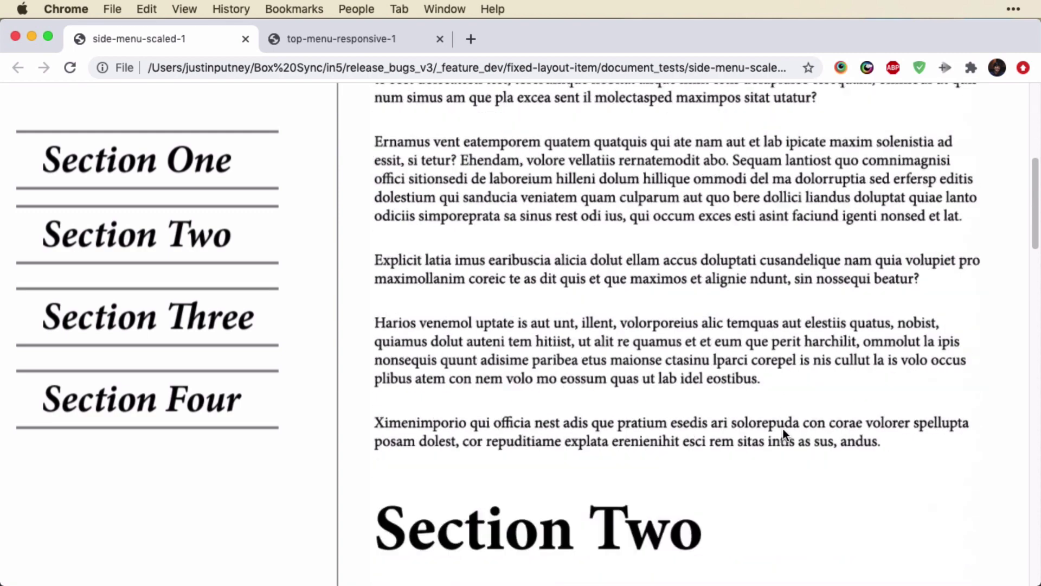
scroll(783, 429, "down", 15)
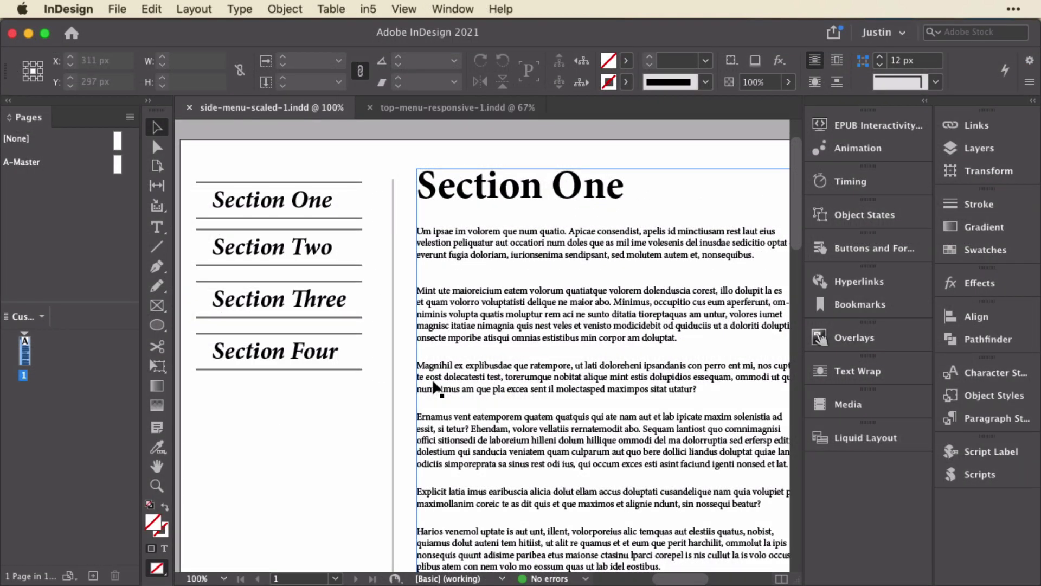
Open in5 > Interactive Widgets > Fixed Position Element and select the four-section side menu frame
left_click(386, 240)
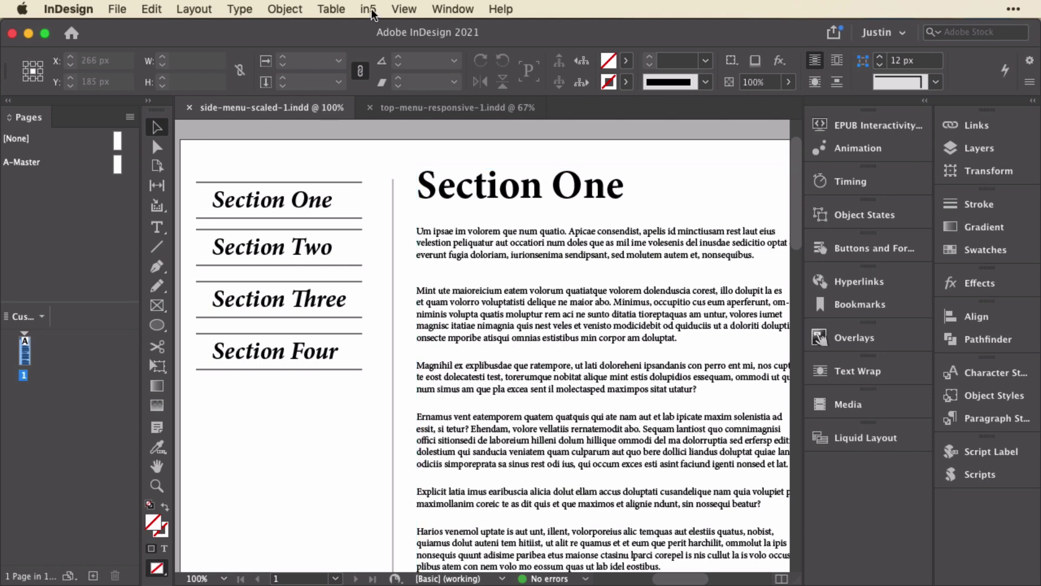
left_click(371, 9)
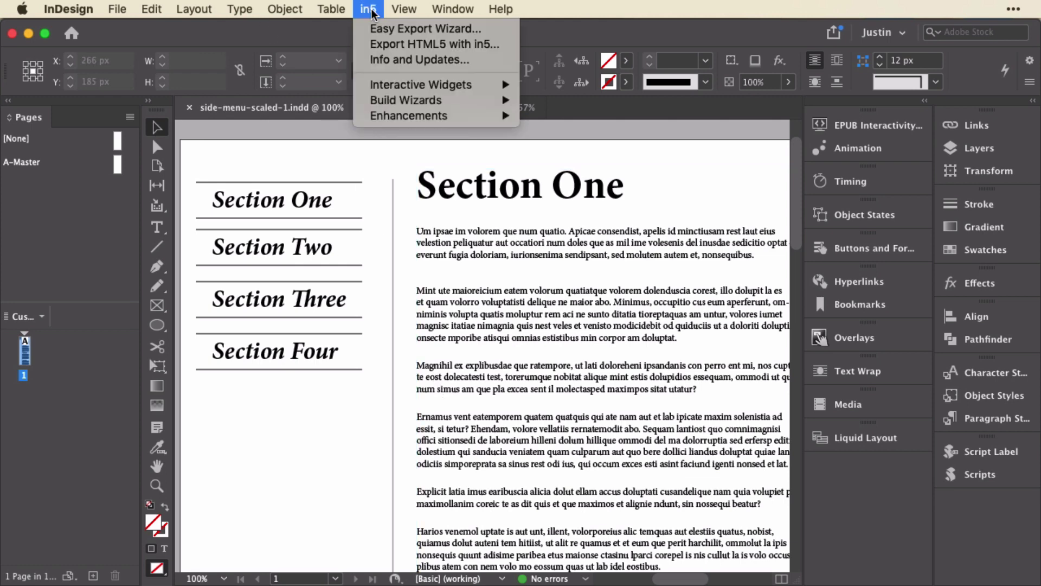
mouse_move(421, 87)
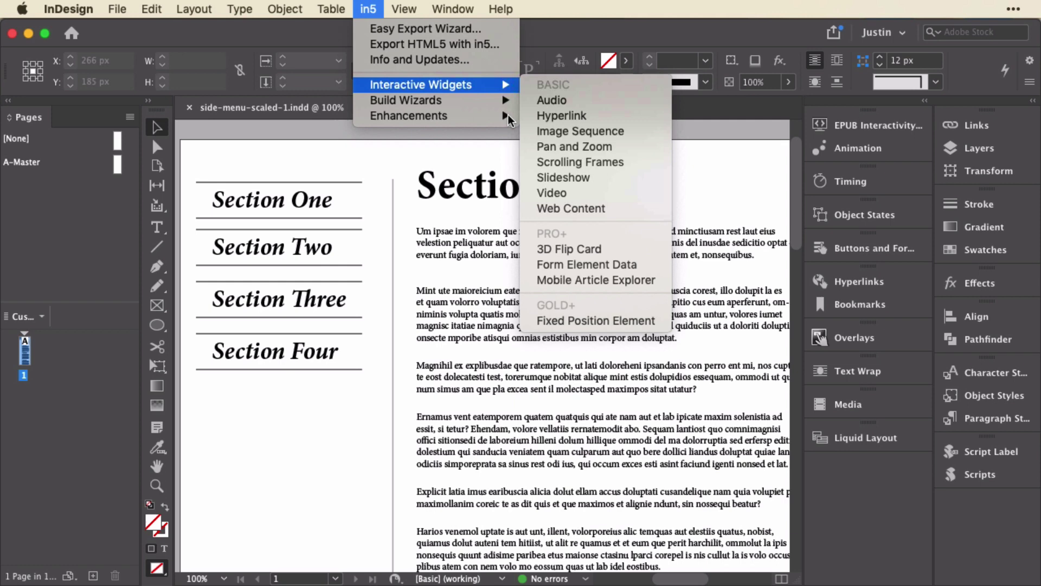
left_click(647, 322)
left_click(219, 213)
left_click(218, 212)
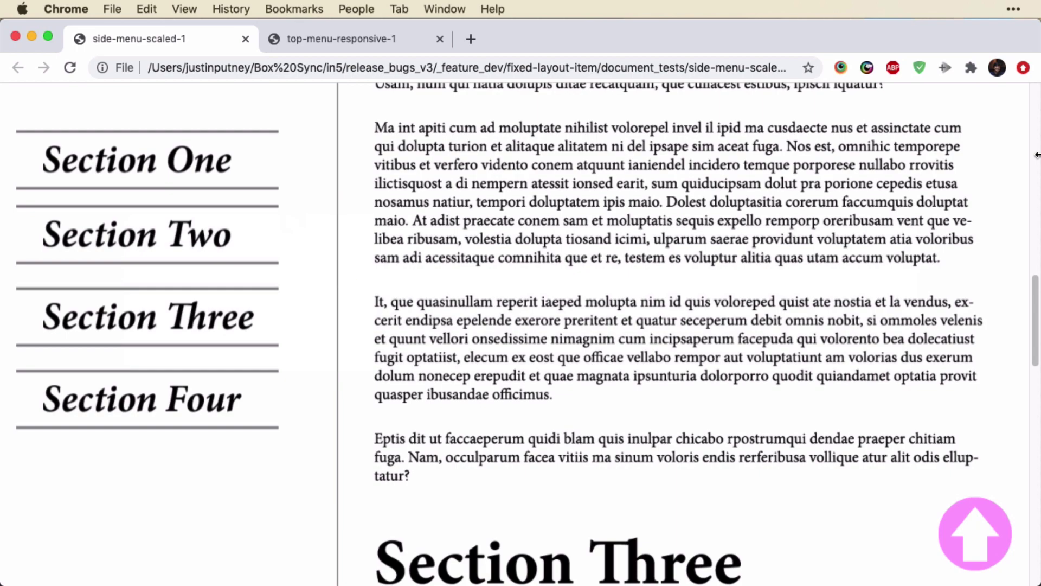
Drag Chrome's right edge leftward to narrow the window and watch the side menu scale
left_click_drag(1037, 155, 895, 239)
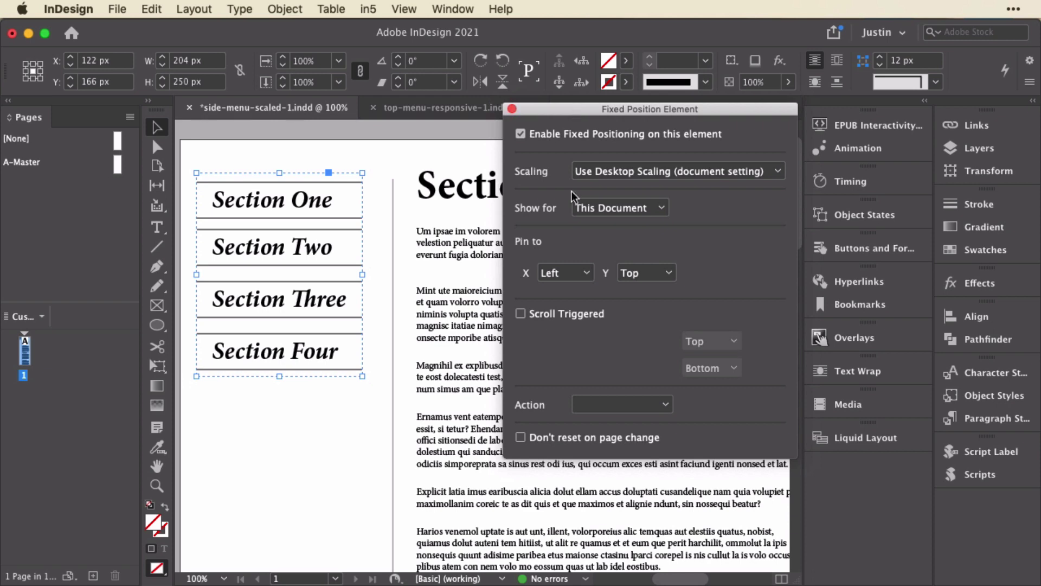
Inspect the side menu's Scaling, Show for, horizontal and vertical pinning choices without changing them
left_click(593, 173)
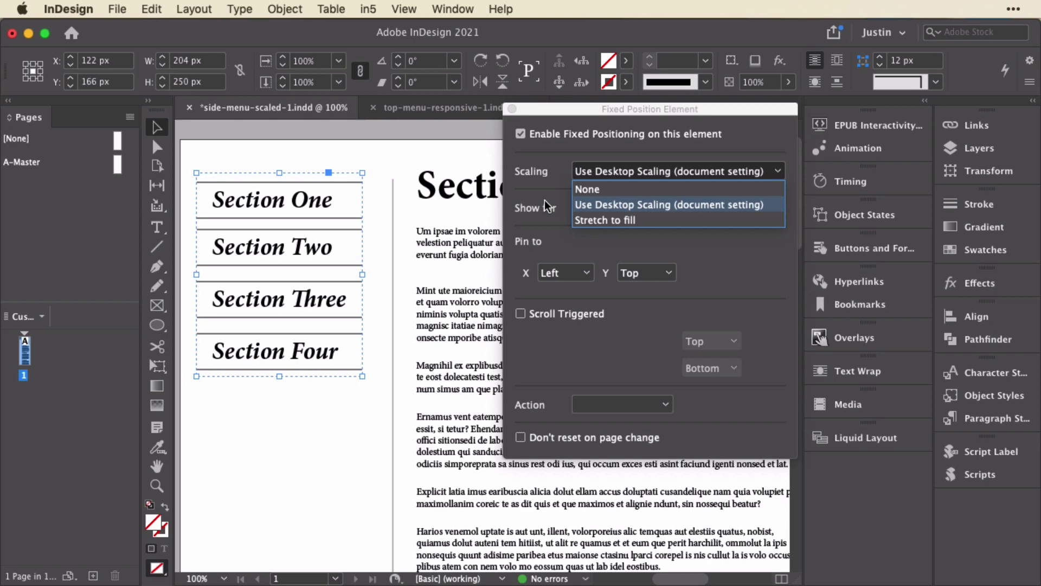
left_click(545, 224)
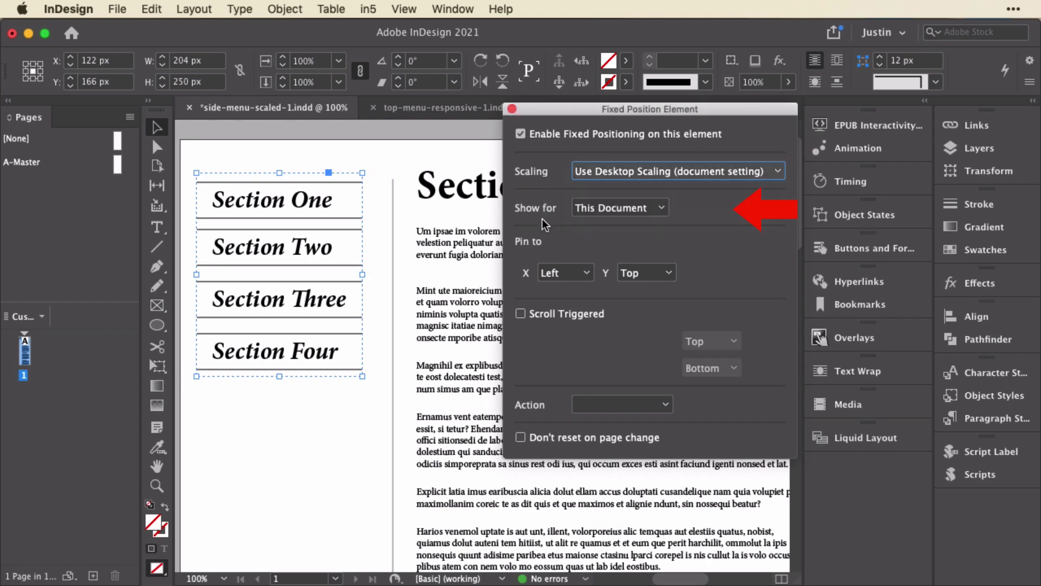
left_click(624, 208)
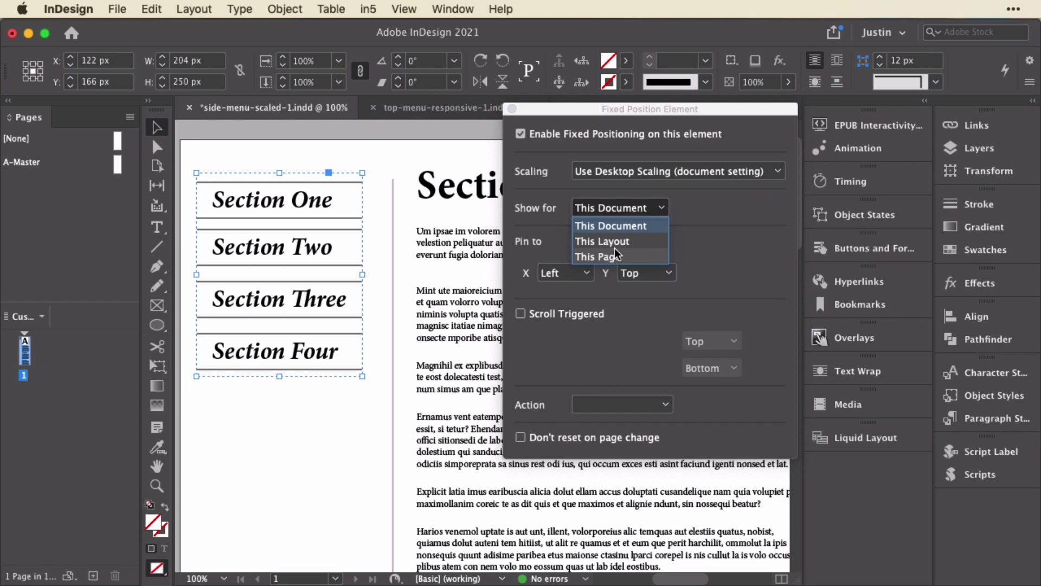
key("Escape")
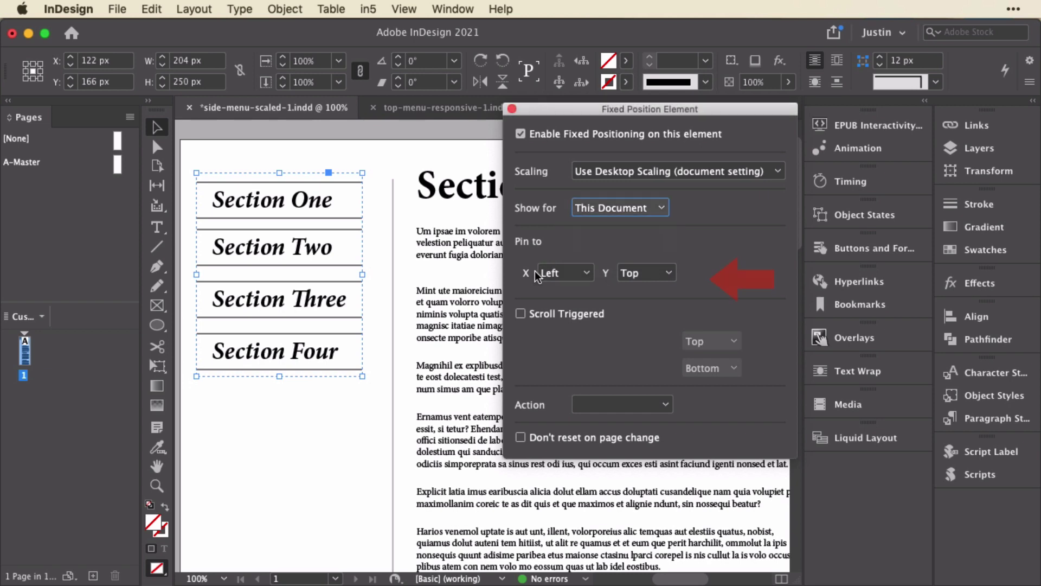
left_click(588, 273)
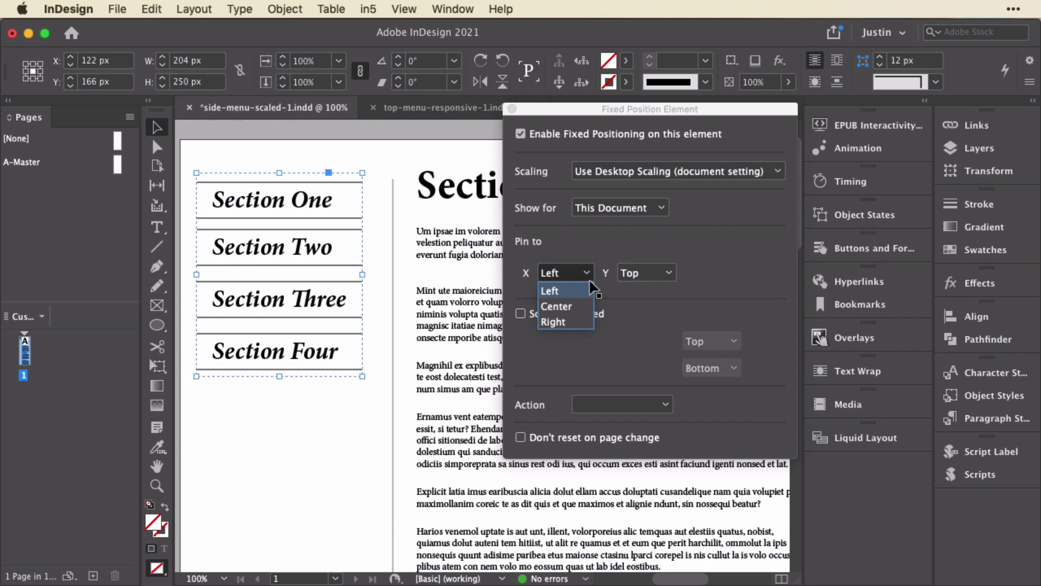
left_click(640, 271)
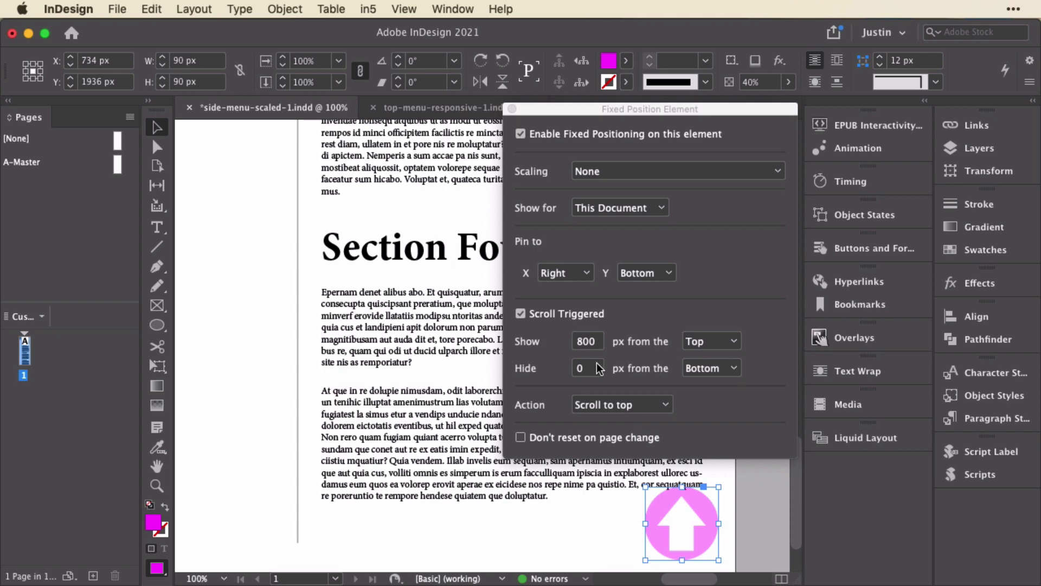
Keep Scroll to top as the pink arrow button's Action
left_click(648, 411)
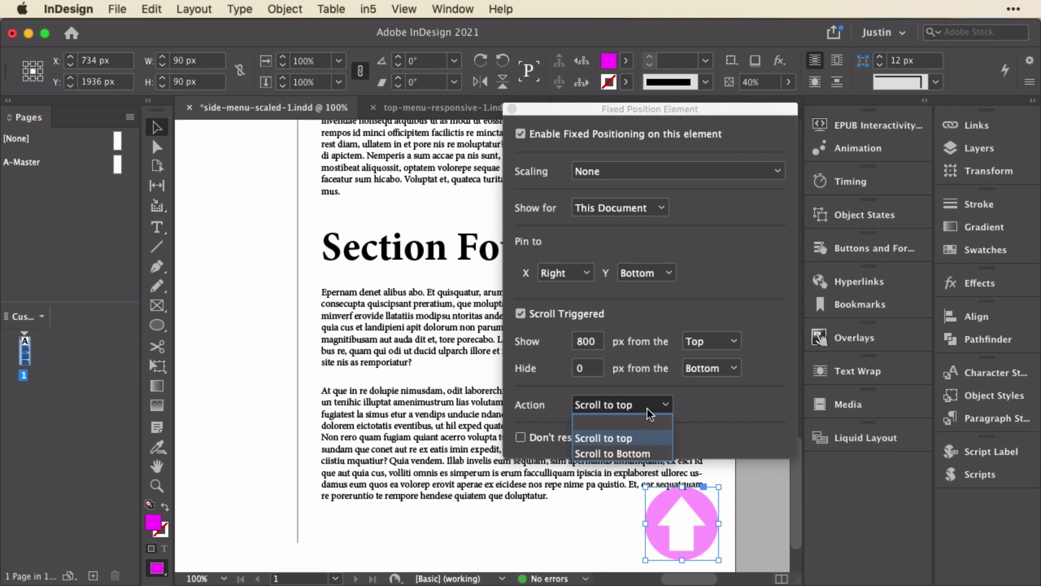
left_click(688, 401)
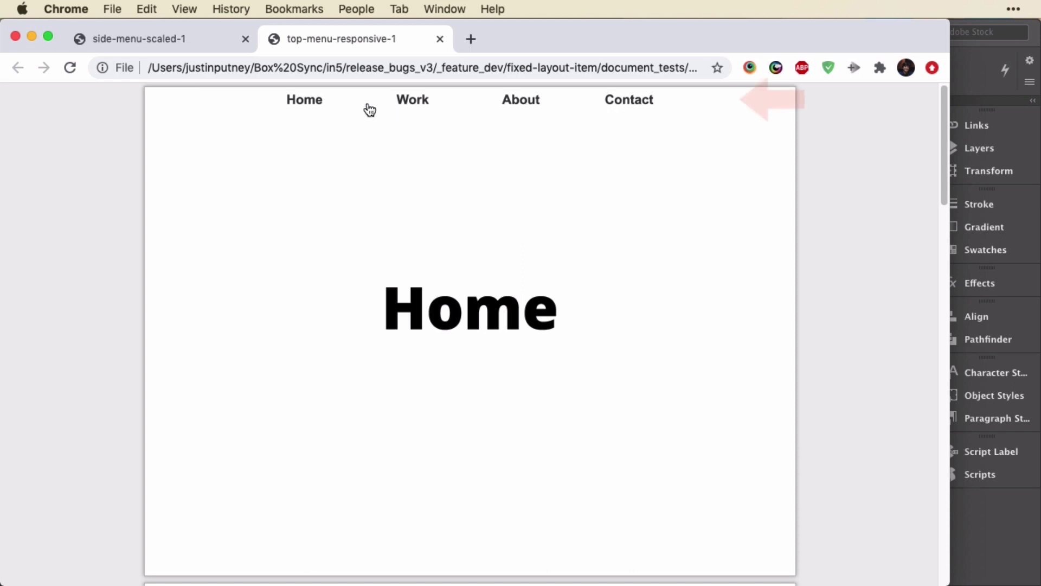
Scroll the top-menu-responsive-1 page and jump to Contact from the fixed nav bar
scroll(763, 221, "down", 2)
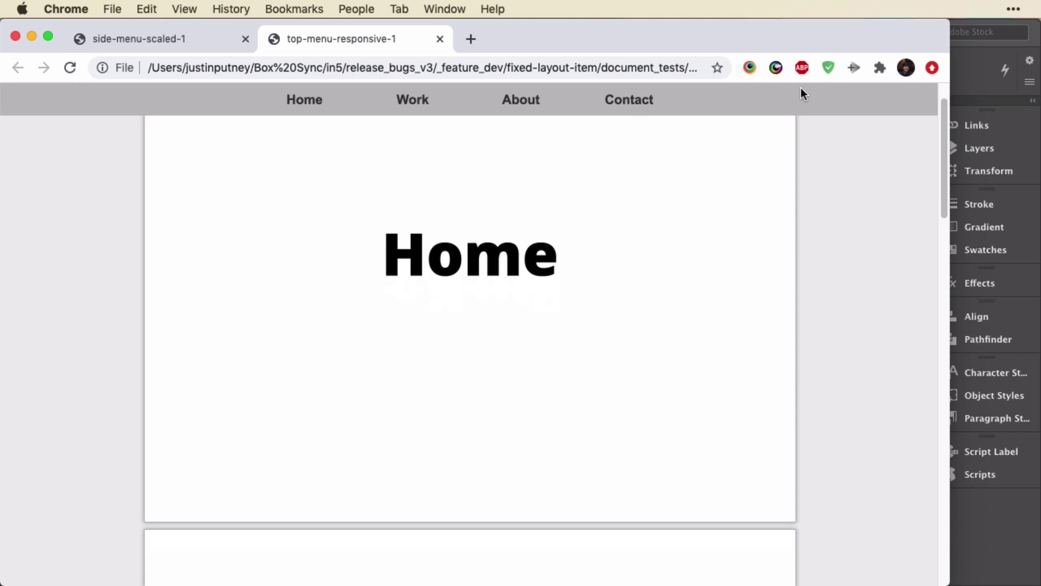
scroll(801, 146, "down", 8)
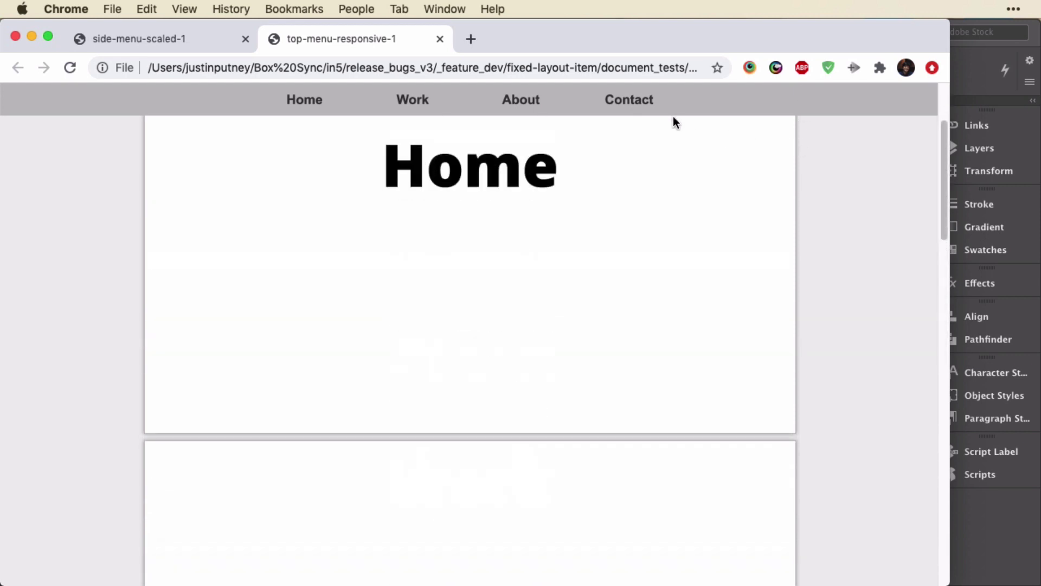
left_click(631, 100)
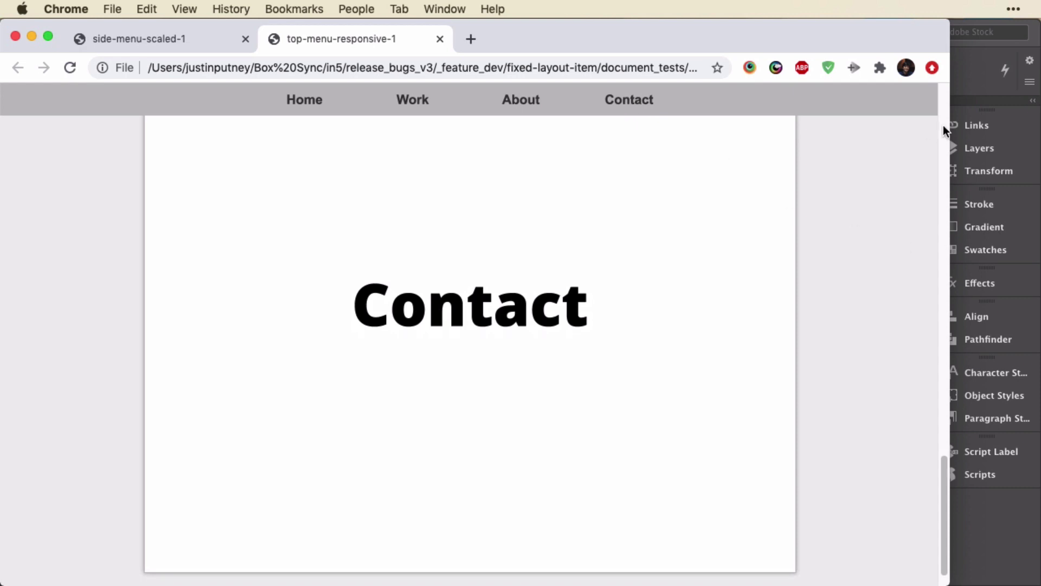
Narrow the window to phone width, open and close the hamburger menu, then widen back to desktop
left_click_drag(948, 128, 361, 188)
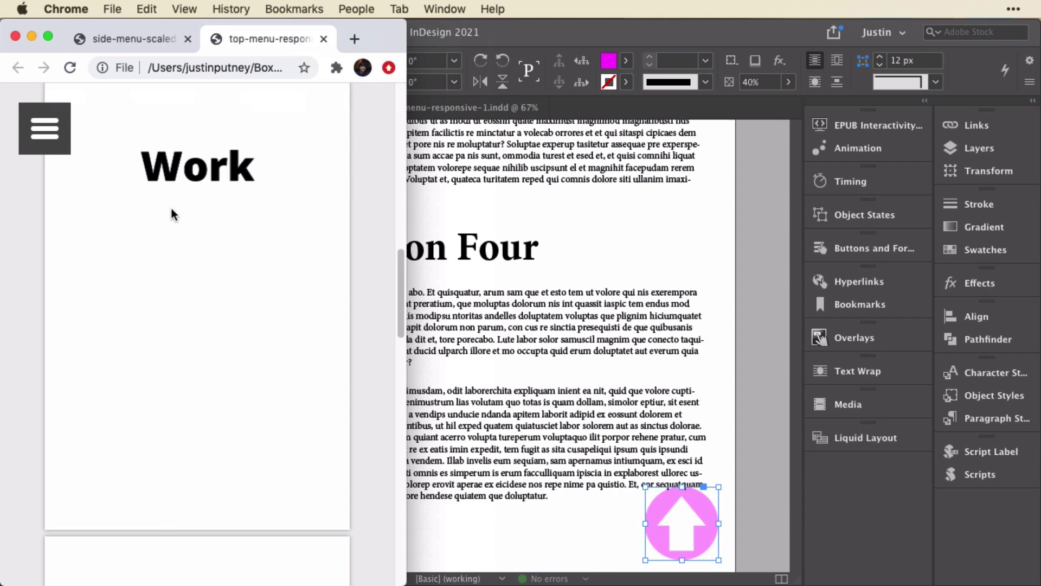
left_click(59, 131)
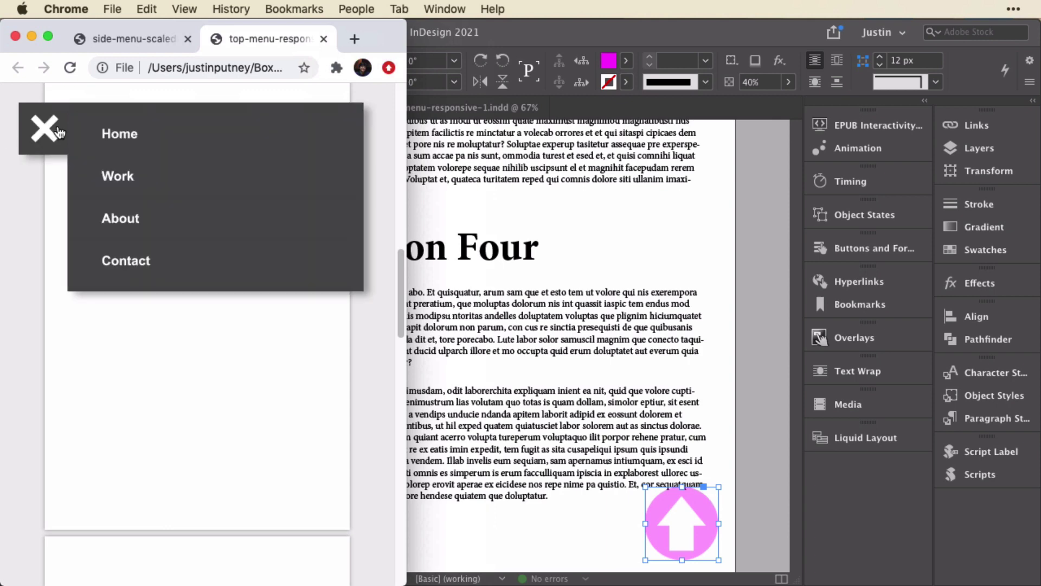
left_click(59, 131)
scroll(314, 310, "down", 10)
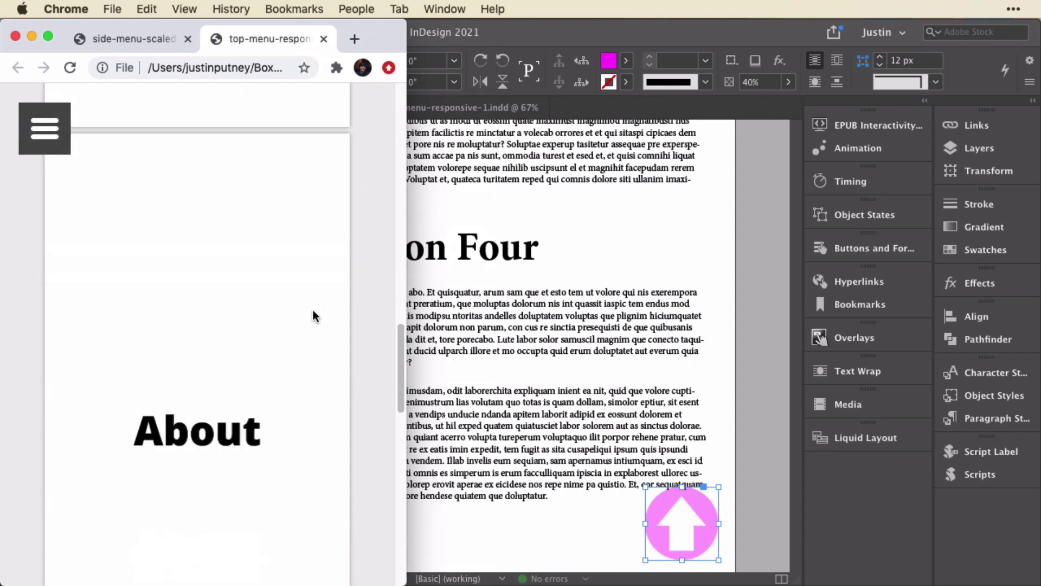
scroll(314, 310, "down", 5)
scroll(314, 311, "up", 8)
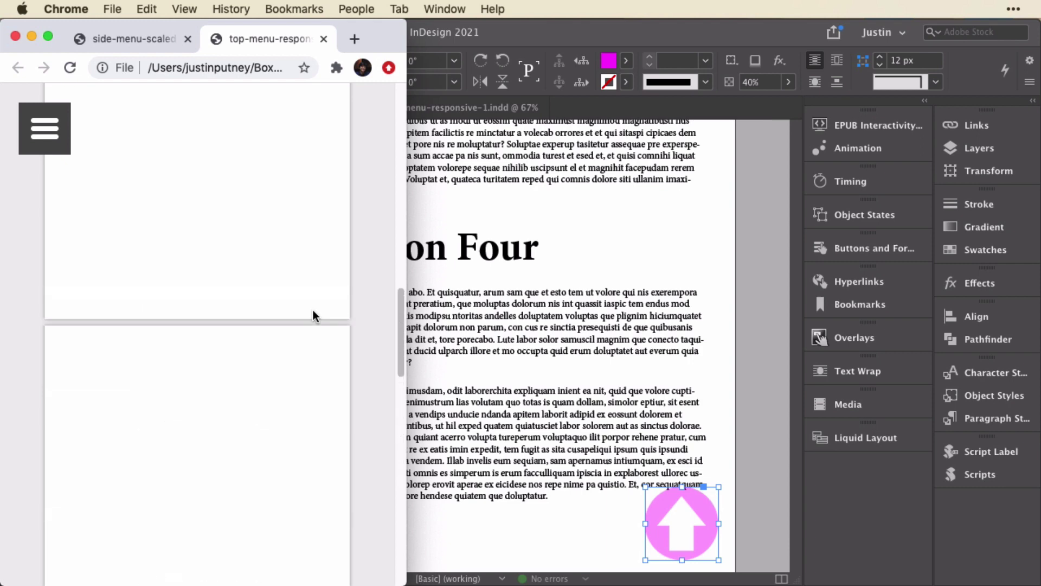
left_click_drag(408, 106, 998, 103)
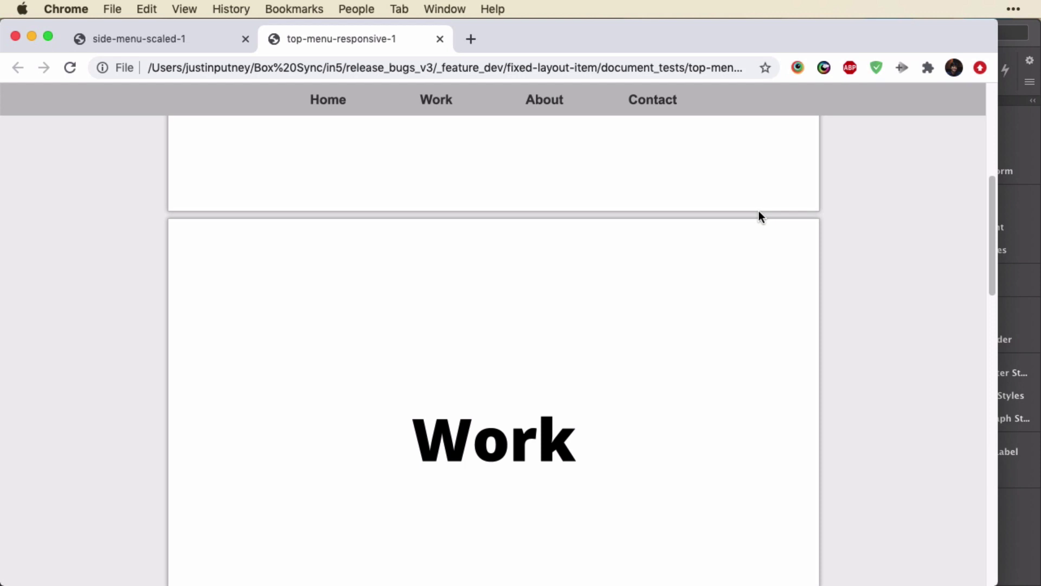
left_click_drag(998, 212, 1000, 140)
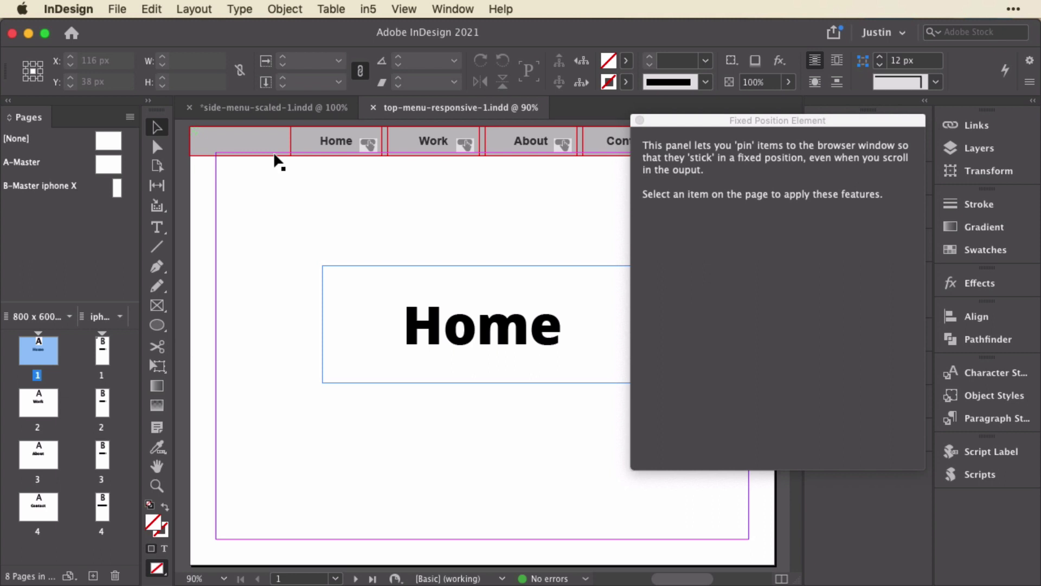
Check the pinning of the top menu group and its stretched grey background bar, then open the in5 menu
left_click(300, 150)
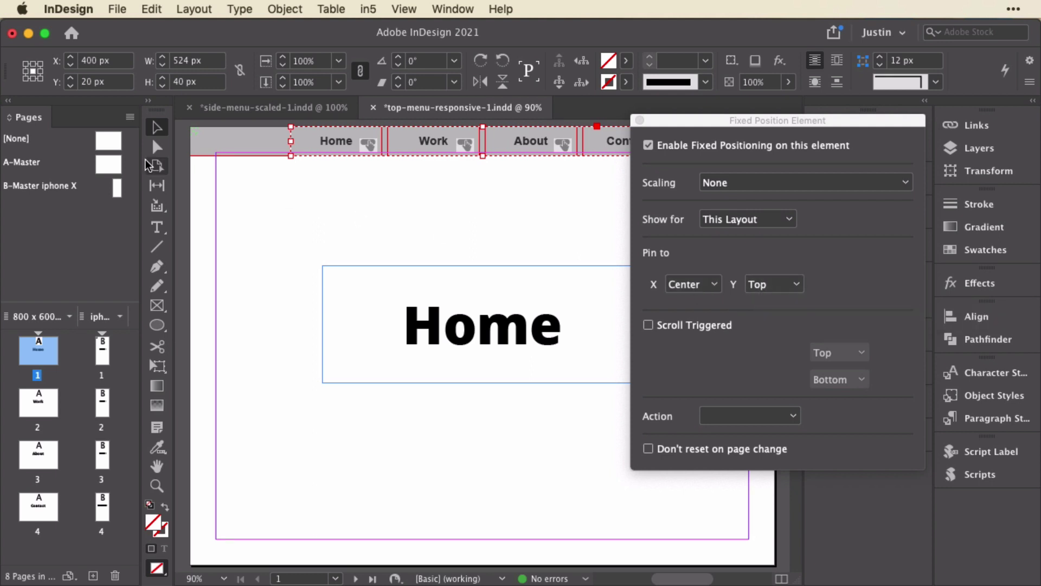
left_click(203, 139)
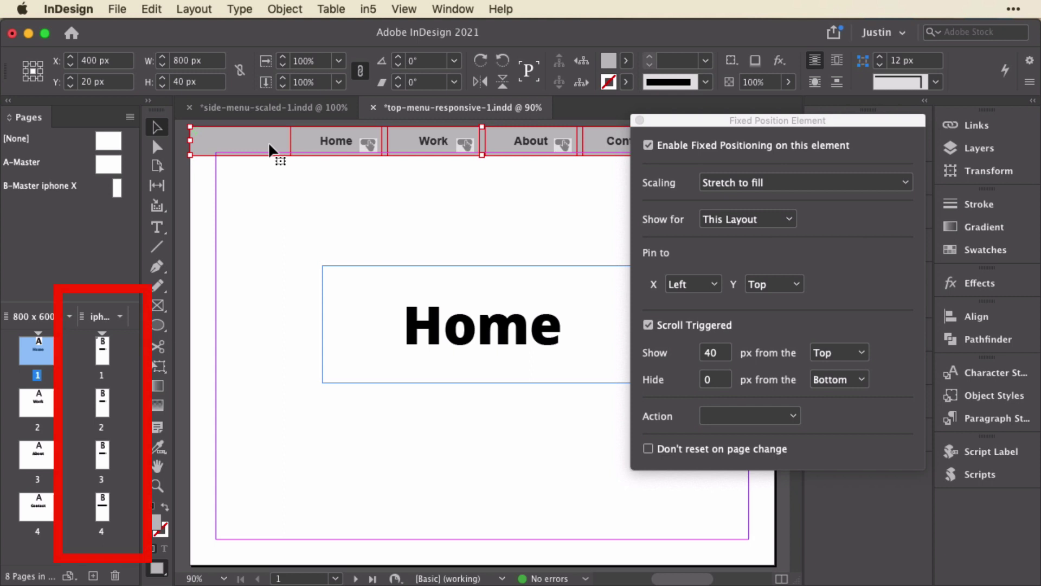
left_click(367, 9)
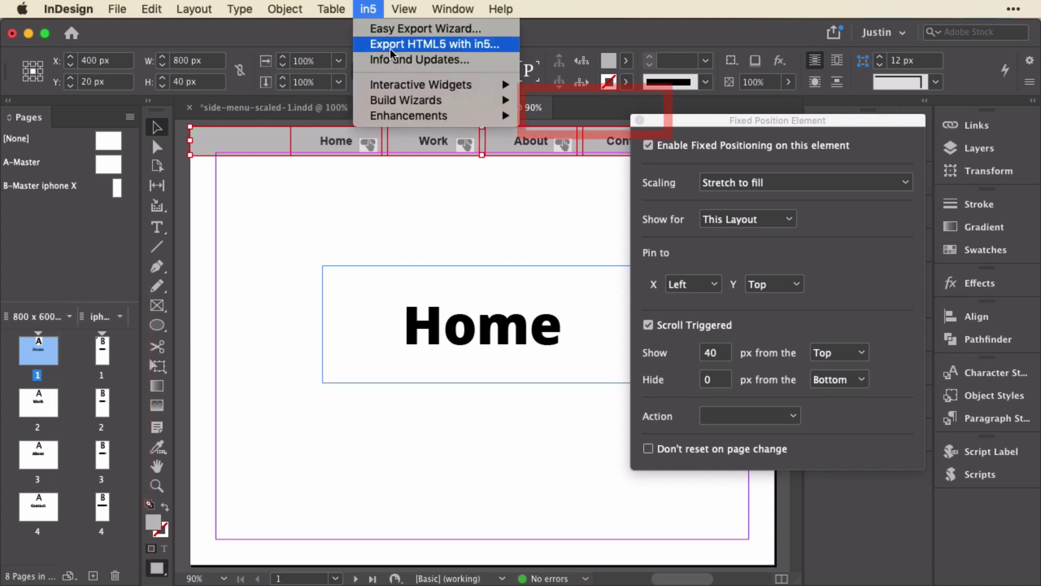
On iPhone layout page B-1, enable fixed positioning for the hamburger group for this layout only
mouse_move(398, 106)
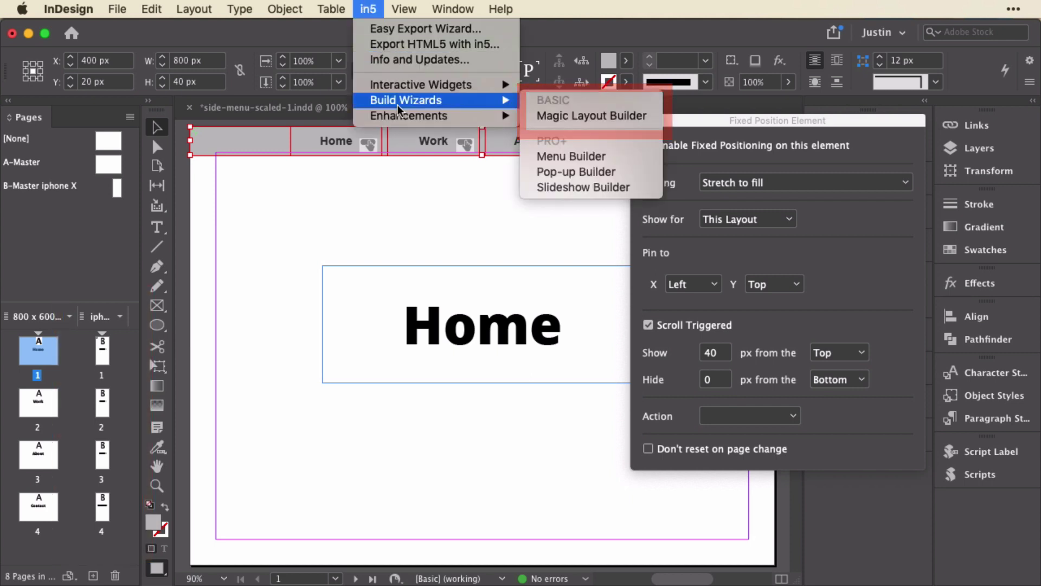
key("Escape")
double_click(102, 352)
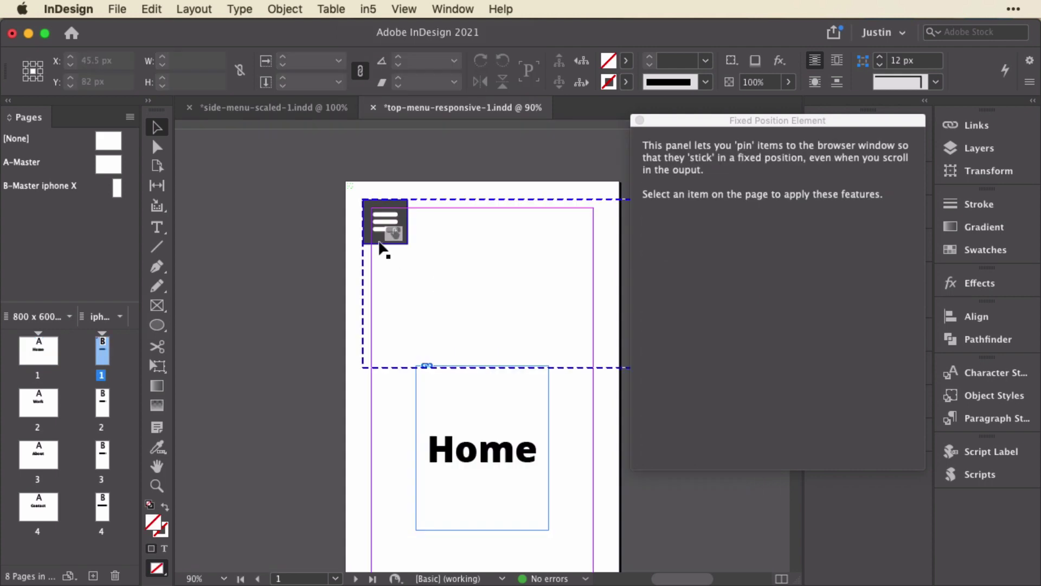
left_click(391, 218)
left_click(710, 146)
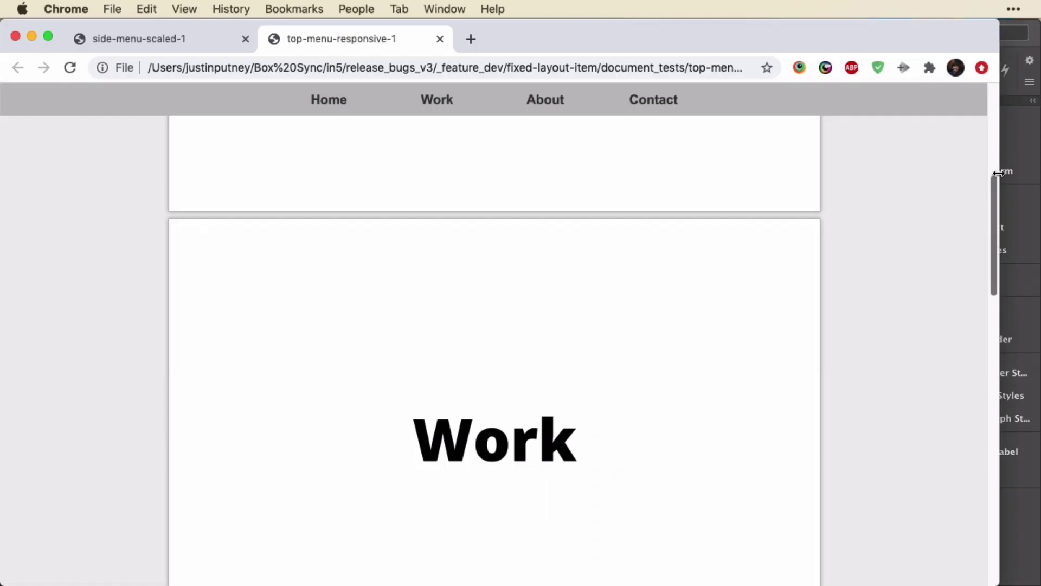
left_click_drag(998, 172, 960, 179)
scroll(759, 376, "up", 8)
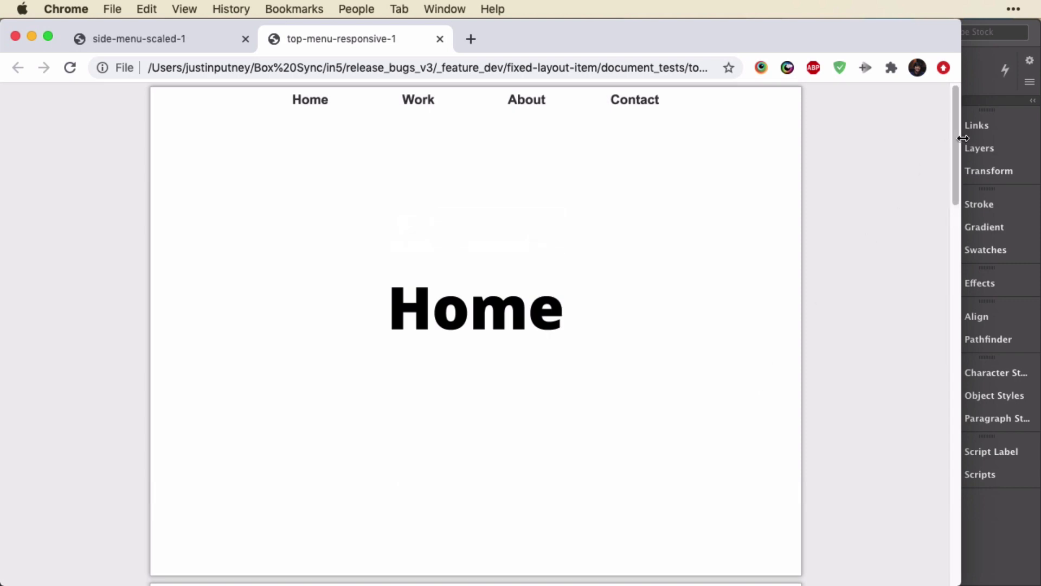
Drag Chrome's right edge far left until the preview switches to the hamburger-menu layout
left_click_drag(960, 144, 383, 289)
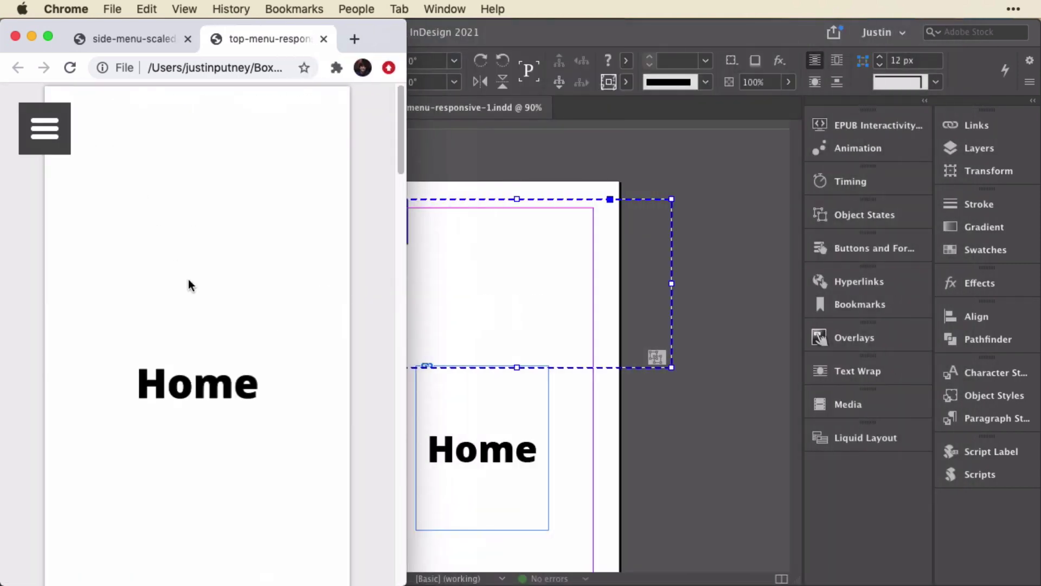